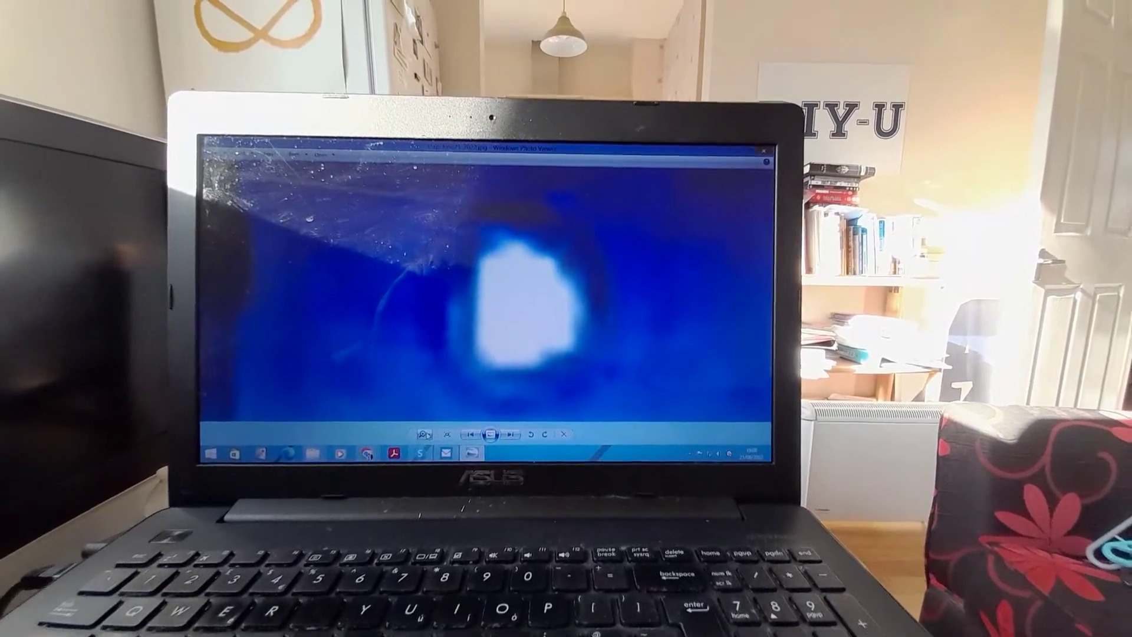
# Step: Adjust the zoom slider to show the blue strip, ending zoomed in on the dark area
pyautogui.click(422, 428)
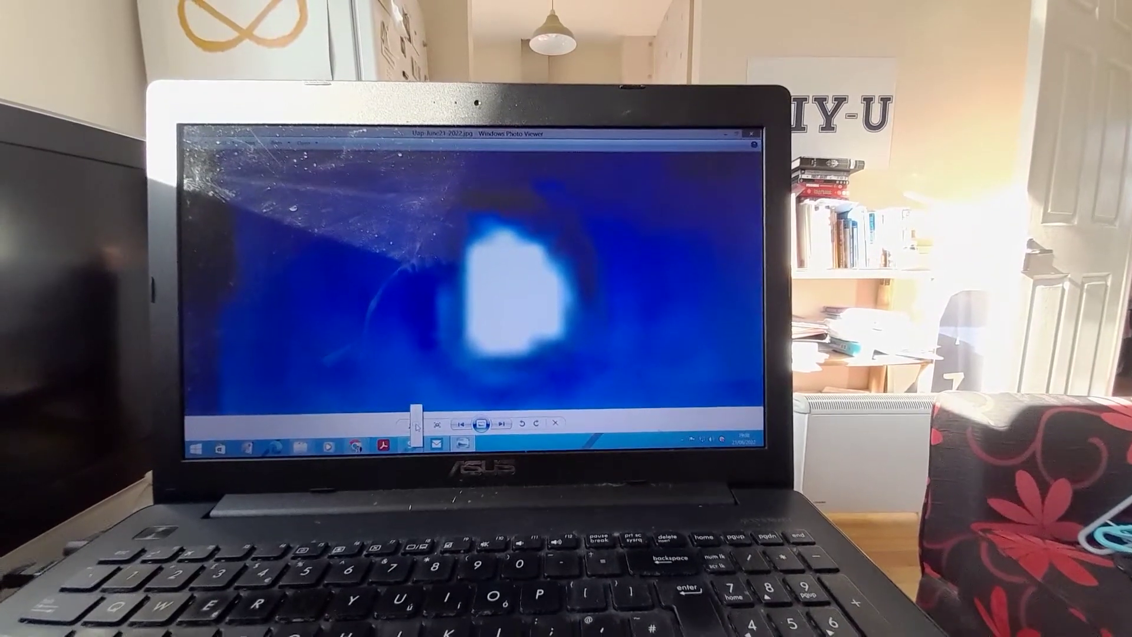
pyautogui.moveTo(419, 423); pyautogui.dragTo(419, 430)
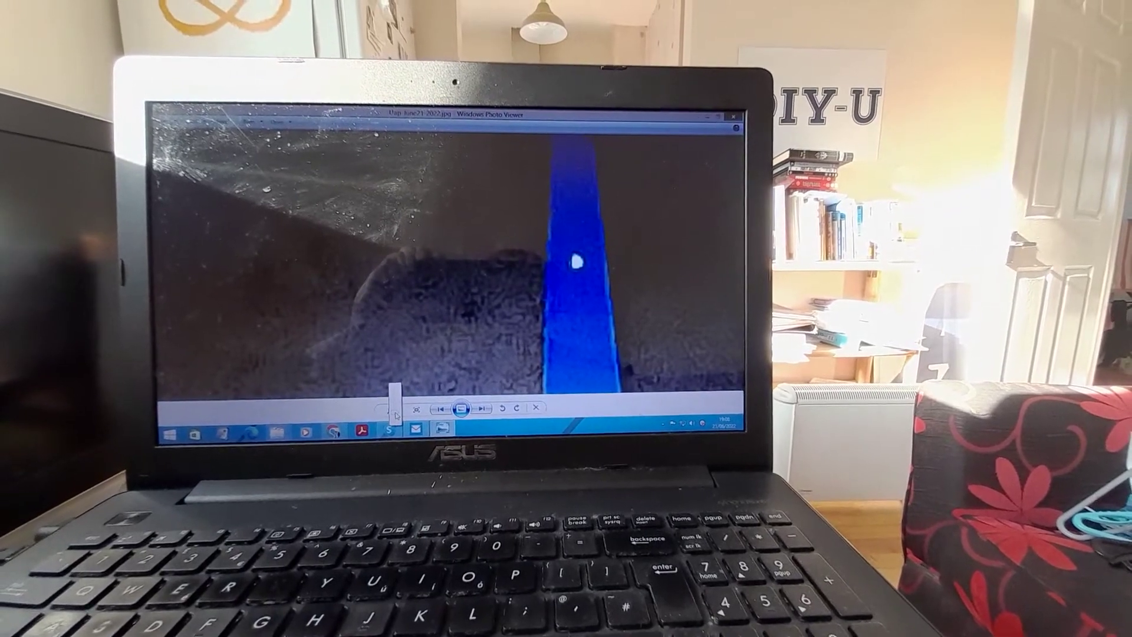
pyautogui.moveTo(395, 414); pyautogui.dragTo(395, 397)
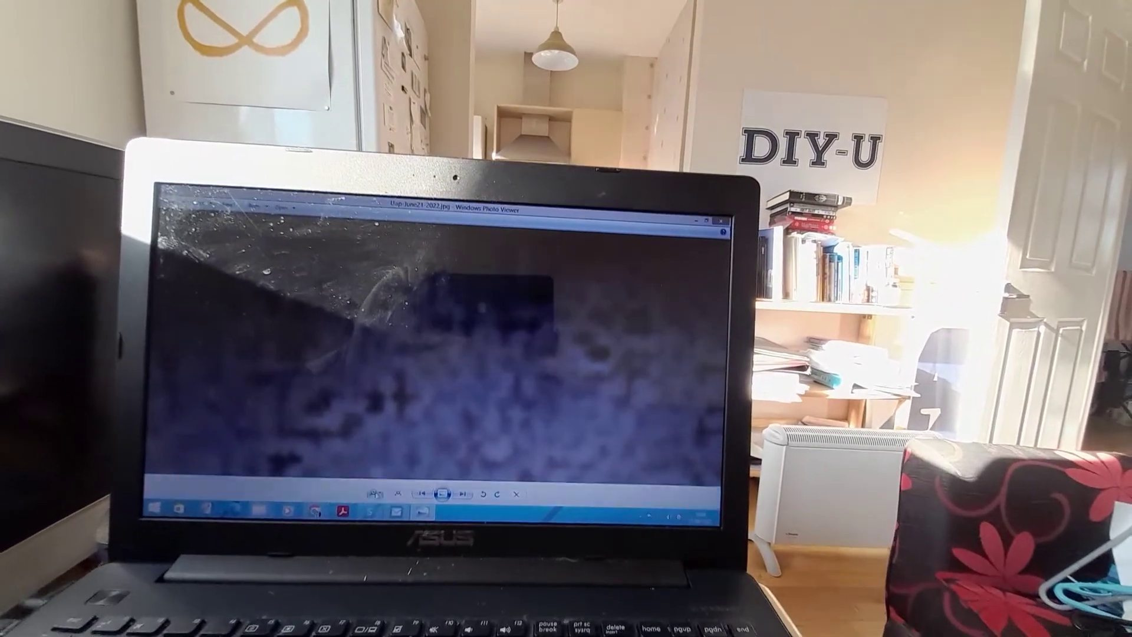
pyautogui.moveTo(362, 454); pyautogui.dragTo(361, 474)
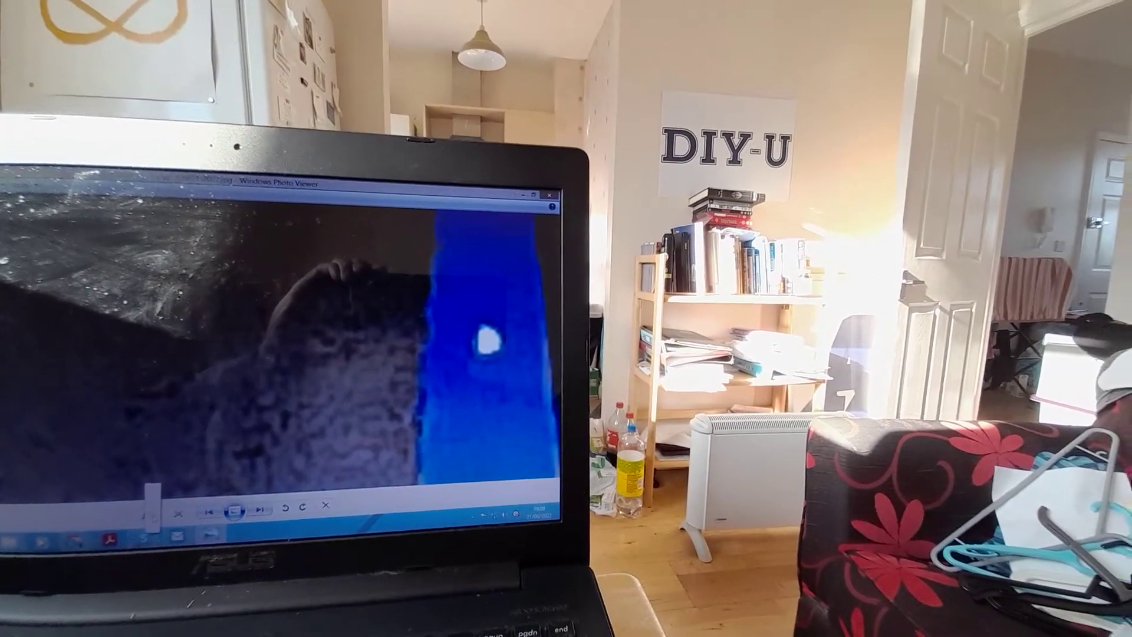
pyautogui.moveTo(193, 505); pyautogui.dragTo(193, 485)
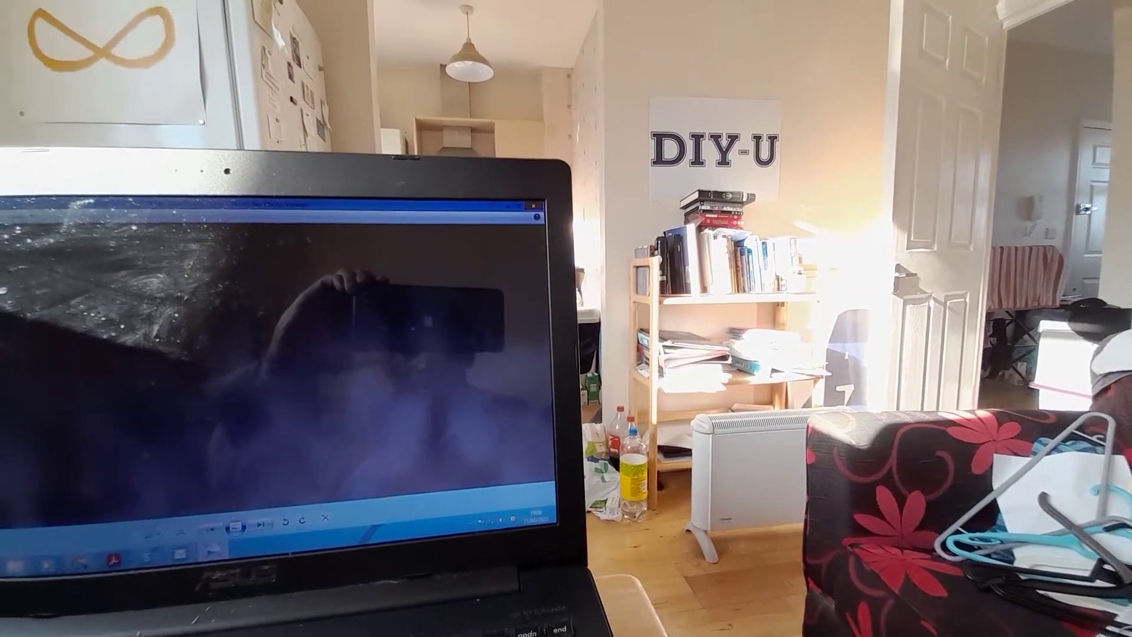